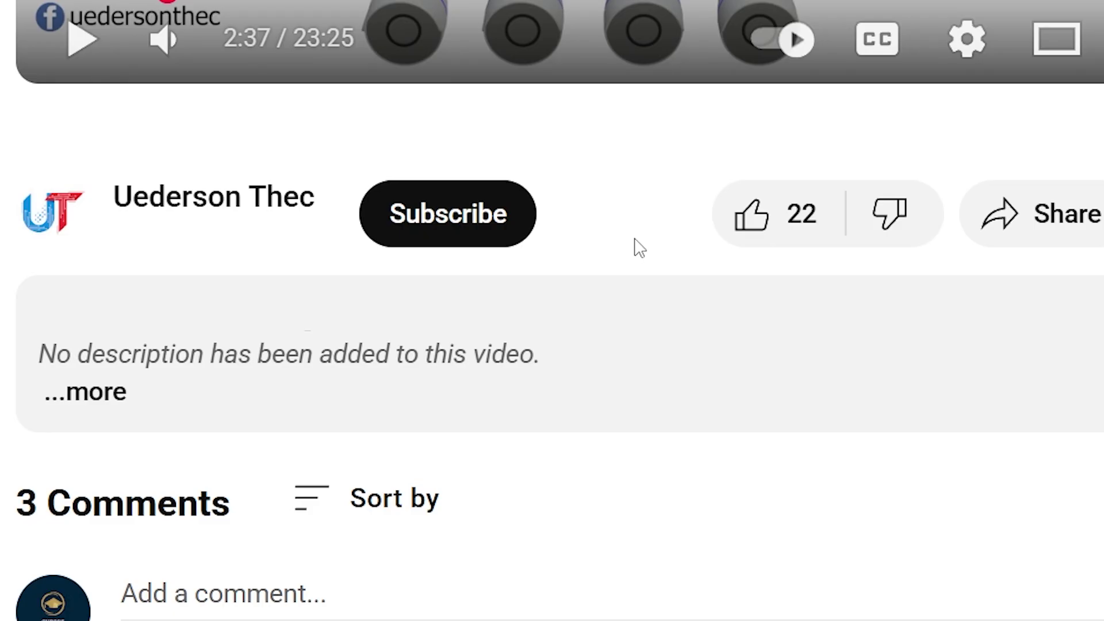
# Subscribe to the Uederson Thec channel and set its bell to All notifications.
pyautogui.click(475, 221)
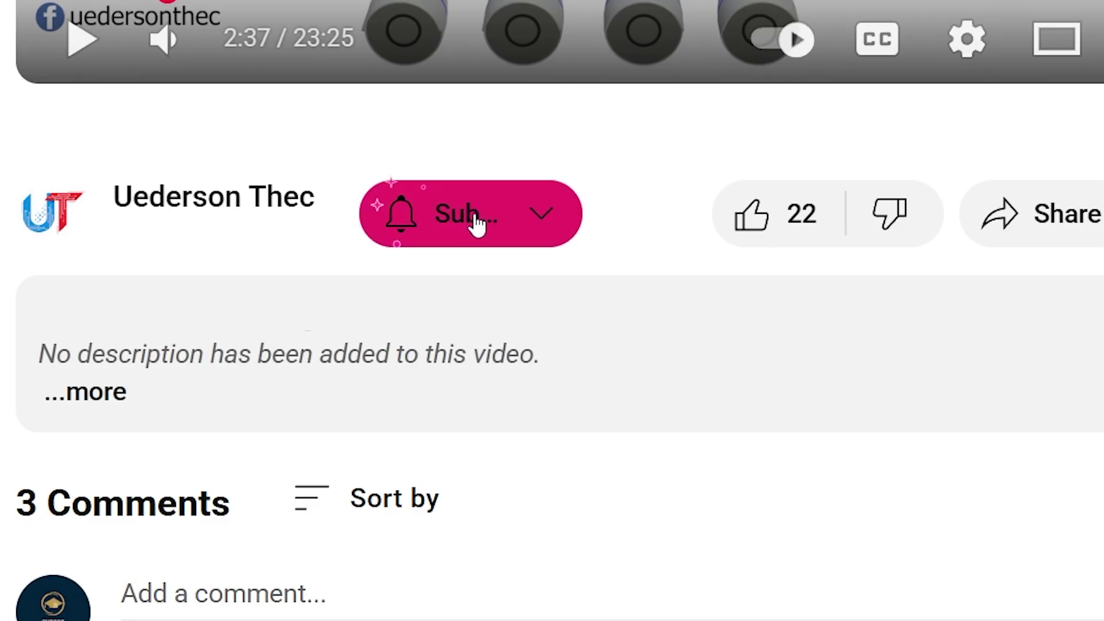
pyautogui.click(595, 225)
pyautogui.click(520, 298)
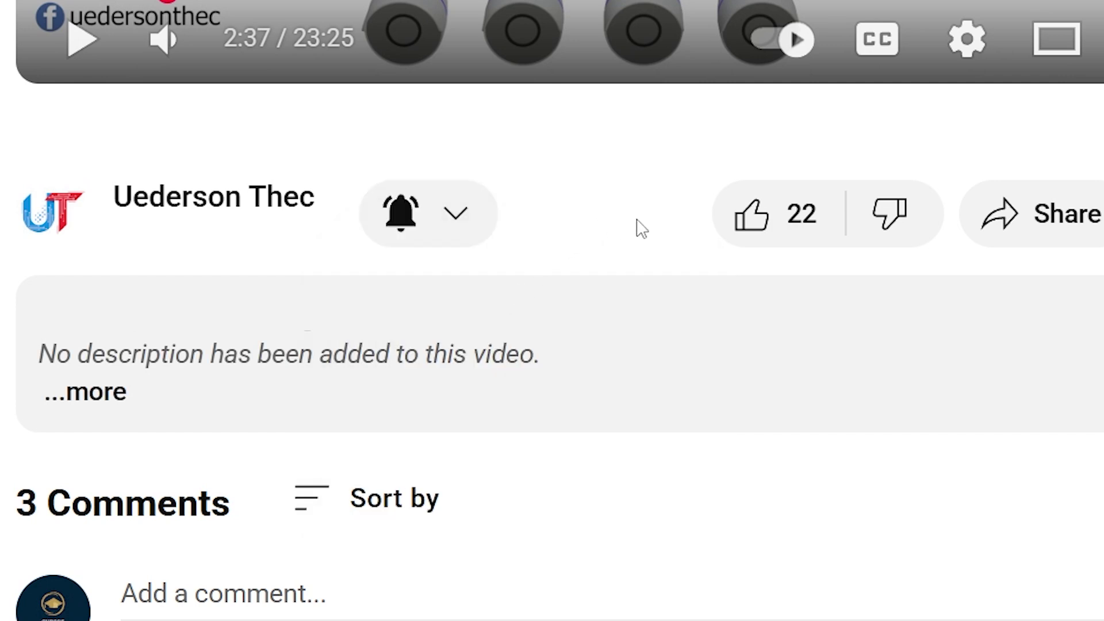
# Give the YouTube video a thumbs-up like.
pyautogui.click(750, 214)
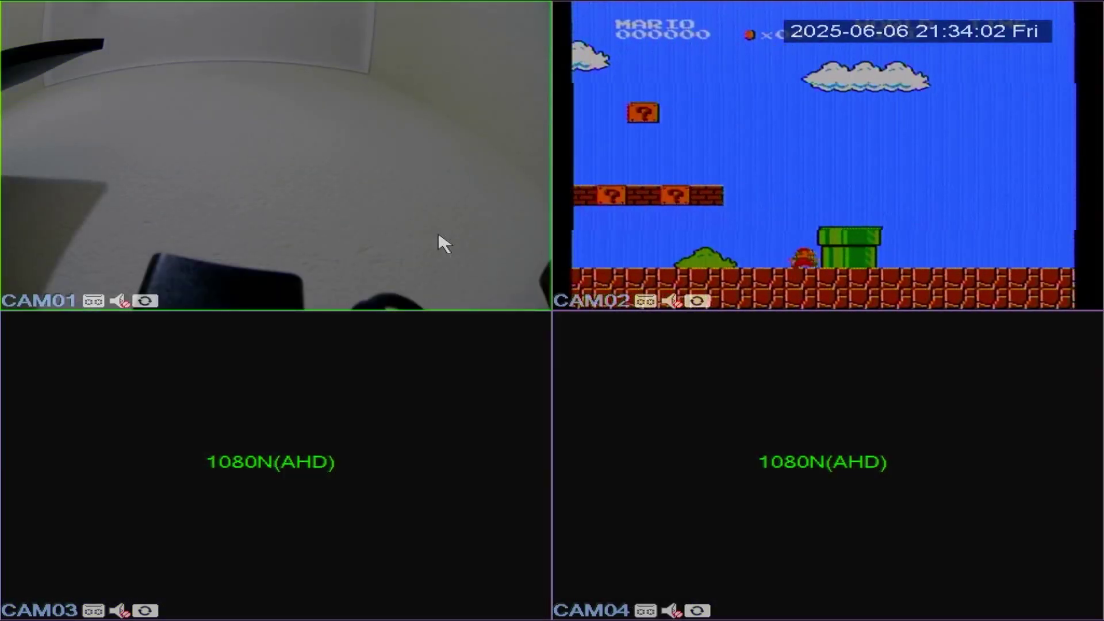
# Log into the DVR main menu as admin and open Info > Version.
pyautogui.rightClick(437, 230)
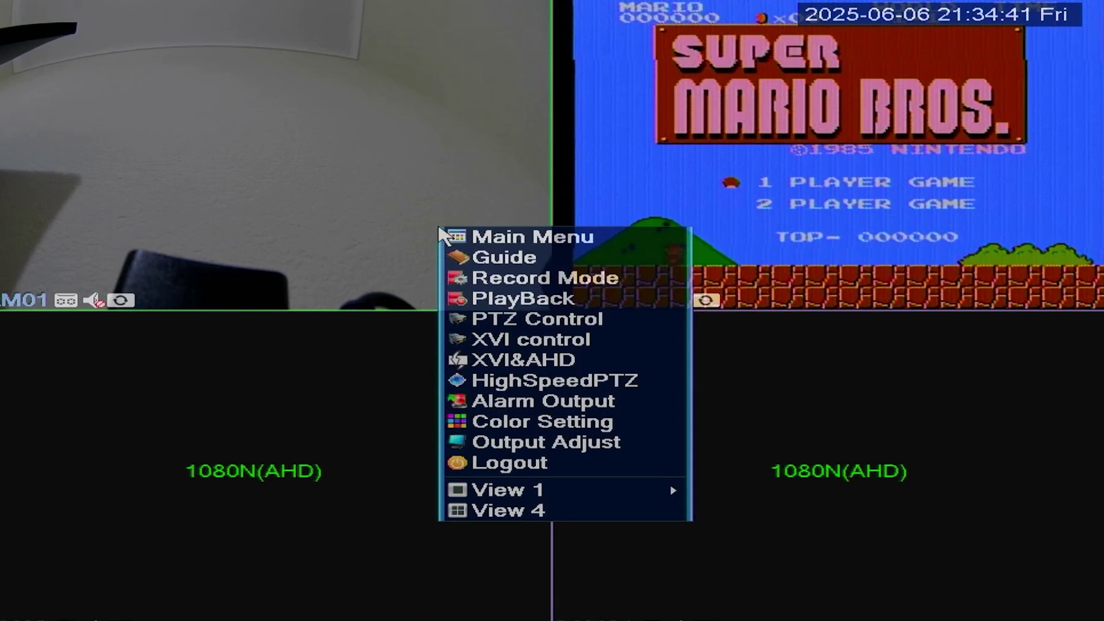
pyautogui.click(579, 226)
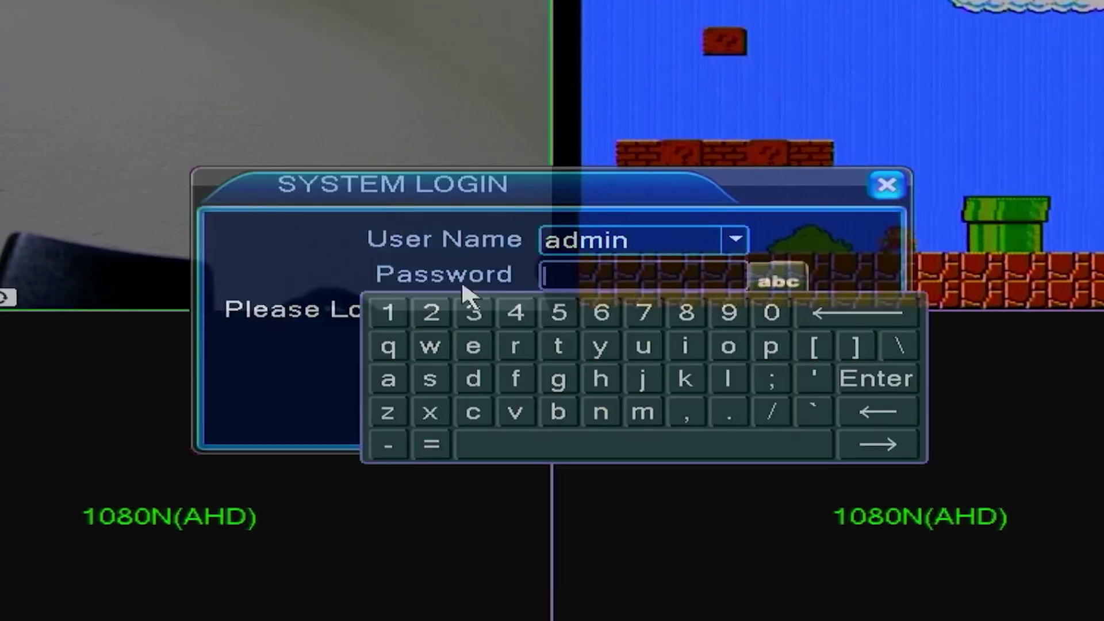
pyautogui.click(382, 320)
pyautogui.rightClick(420, 353)
pyautogui.click(459, 421)
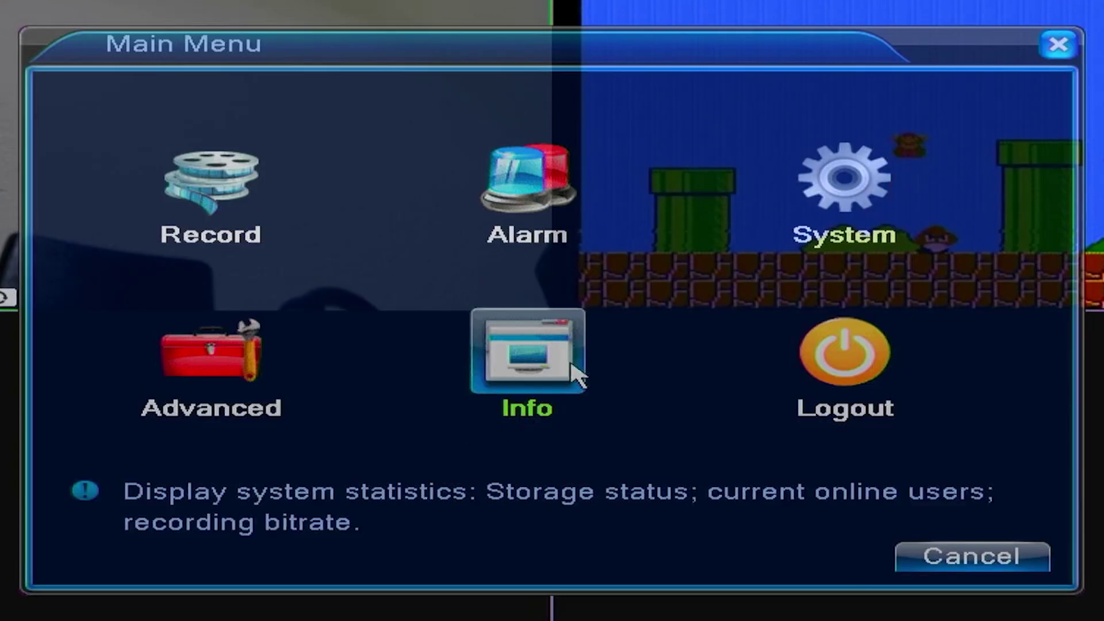
pyautogui.click(572, 371)
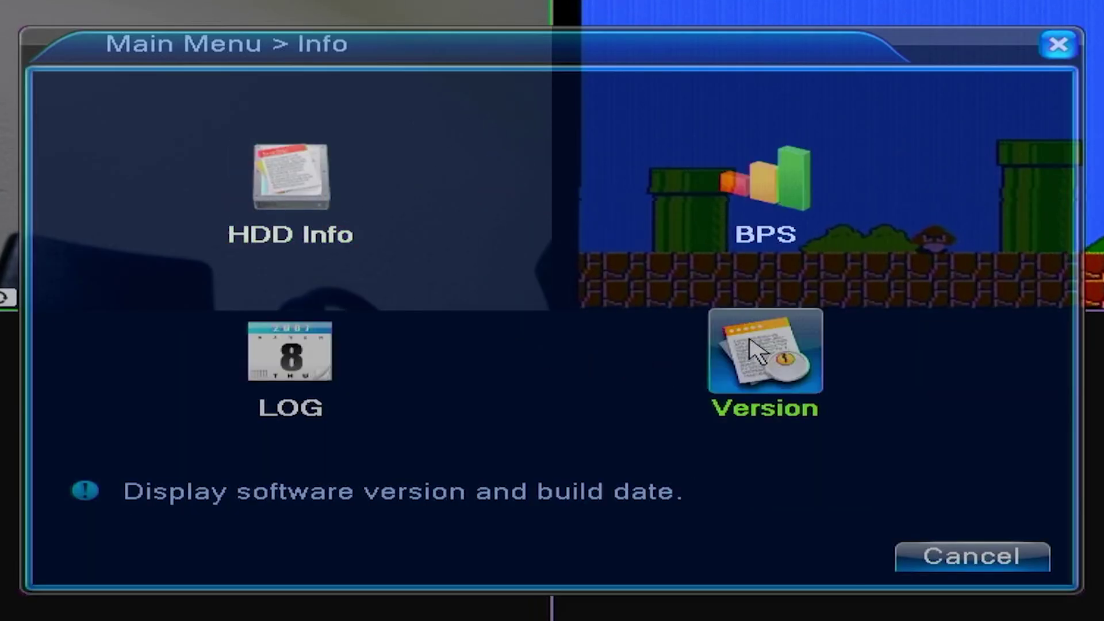
pyautogui.click(752, 352)
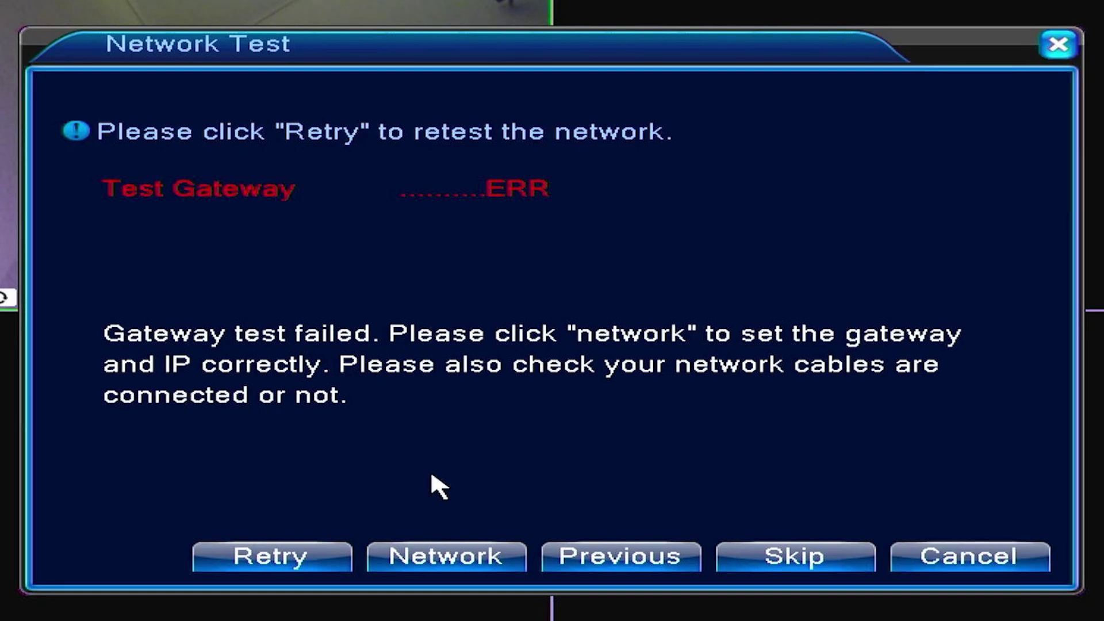
# Open the DVR network settings from the failed gateway test result.
pyautogui.click(437, 556)
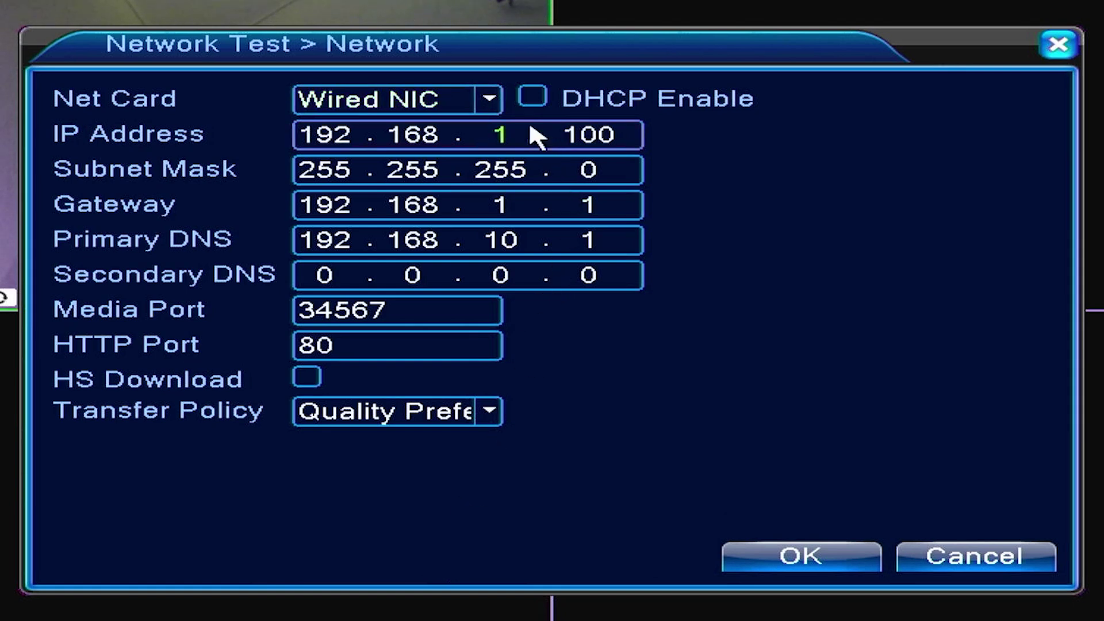
pyautogui.click(532, 99)
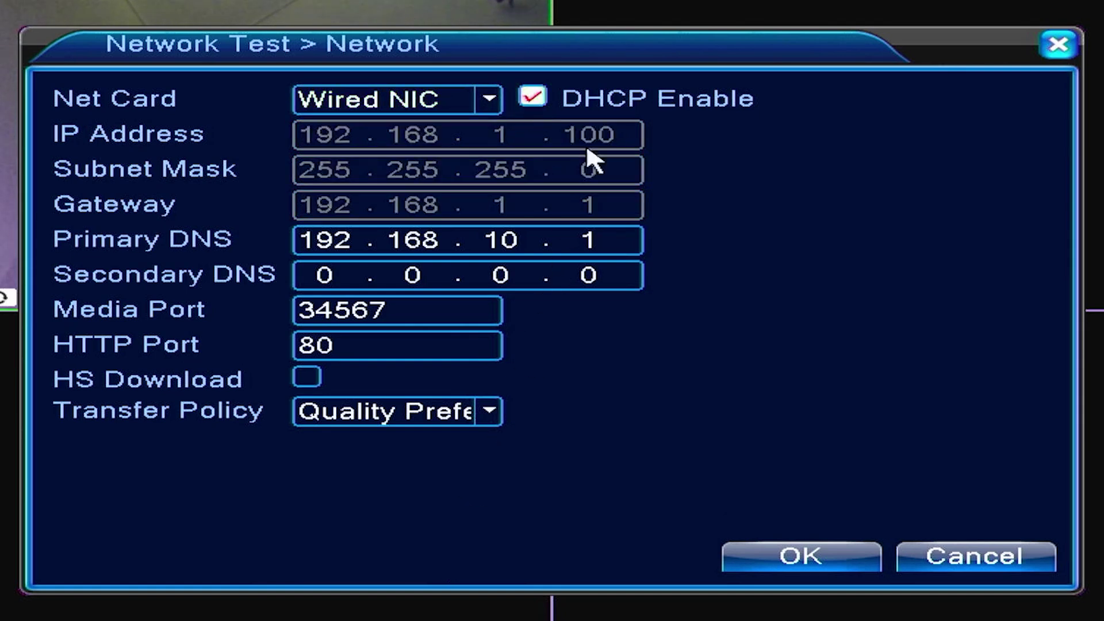
pyautogui.click(783, 550)
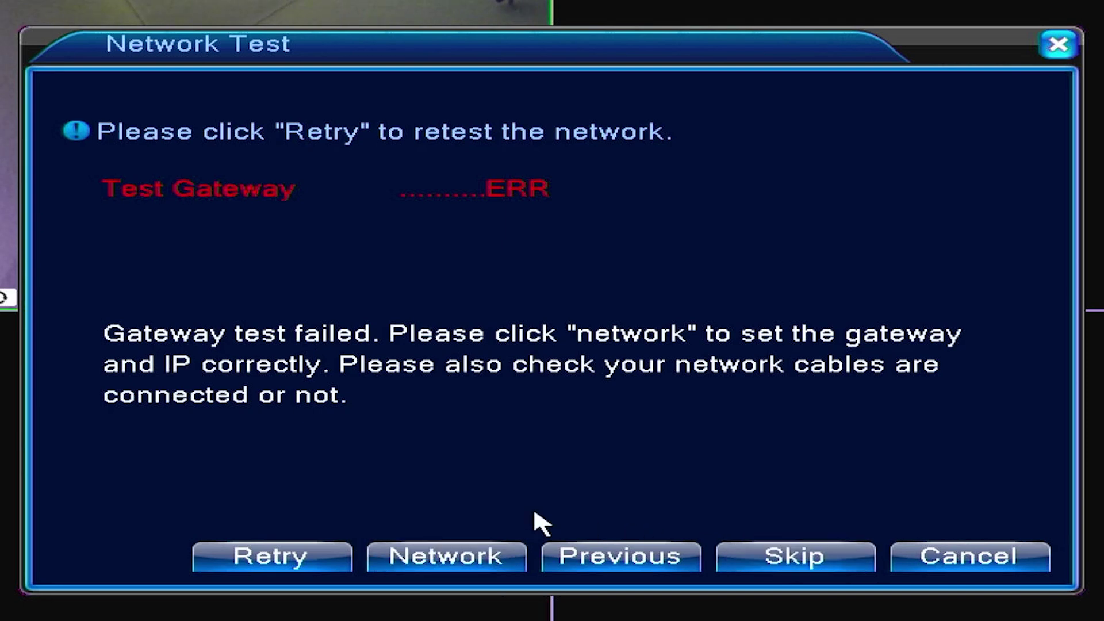
pyautogui.click(298, 556)
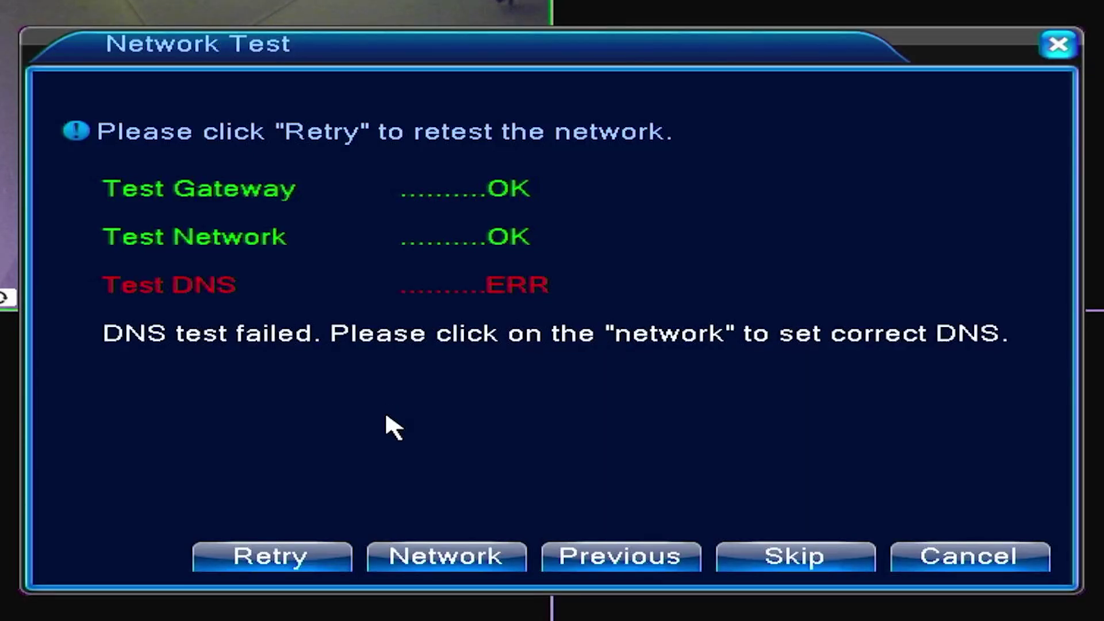
# Open the network settings and enter 8.8.8.8 as the primary DNS.
pyautogui.click(423, 554)
pyautogui.click(325, 249)
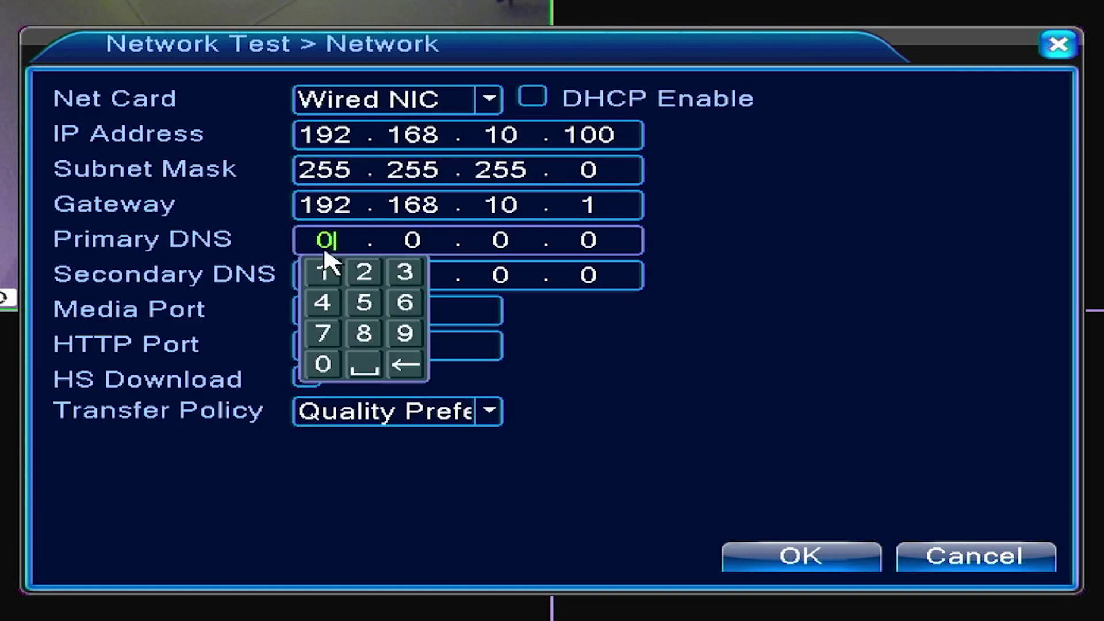
pyautogui.click(364, 333)
pyautogui.click(414, 242)
pyautogui.click(451, 338)
pyautogui.click(505, 239)
pyautogui.click(537, 333)
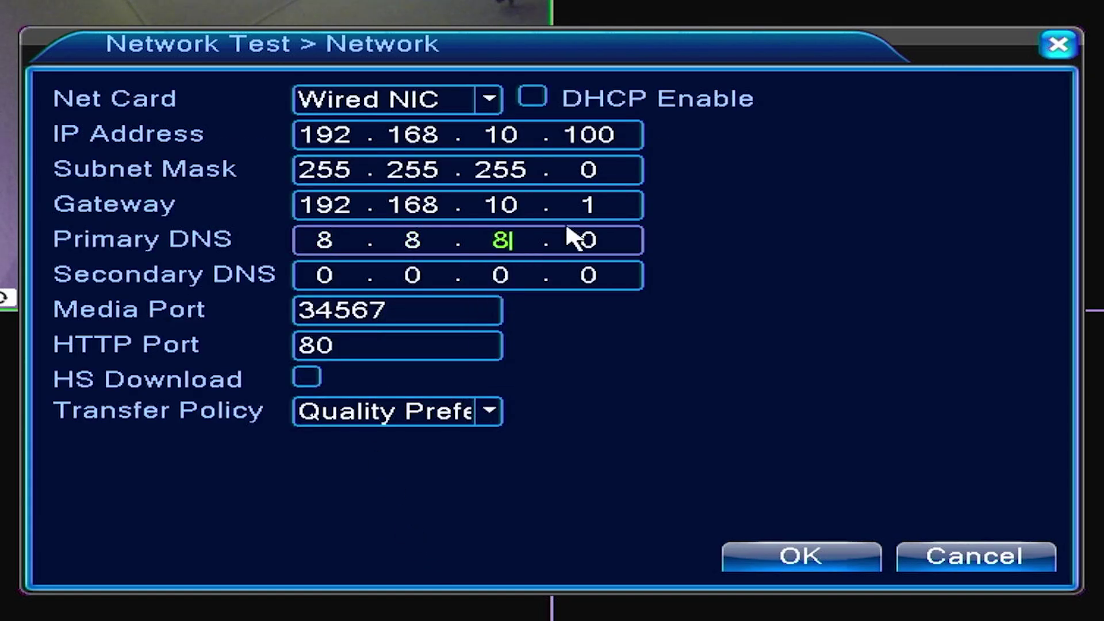
pyautogui.click(591, 242)
pyautogui.click(631, 335)
# Enter 8.8.4.4 as the secondary DNS and save with OK.
pyautogui.click(332, 276)
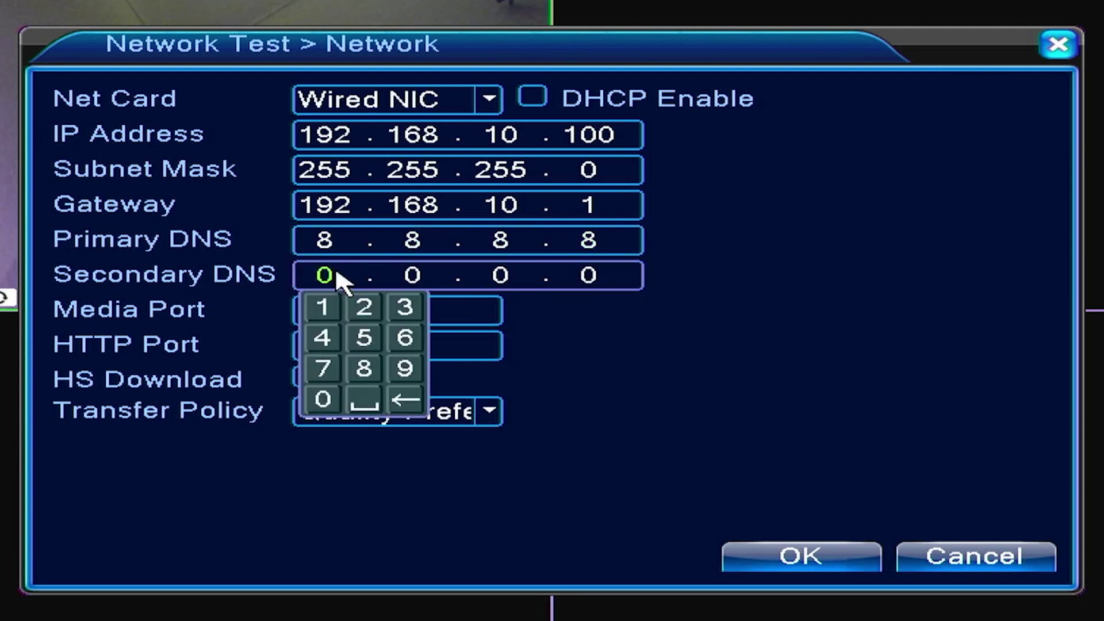
pyautogui.click(363, 368)
pyautogui.click(416, 276)
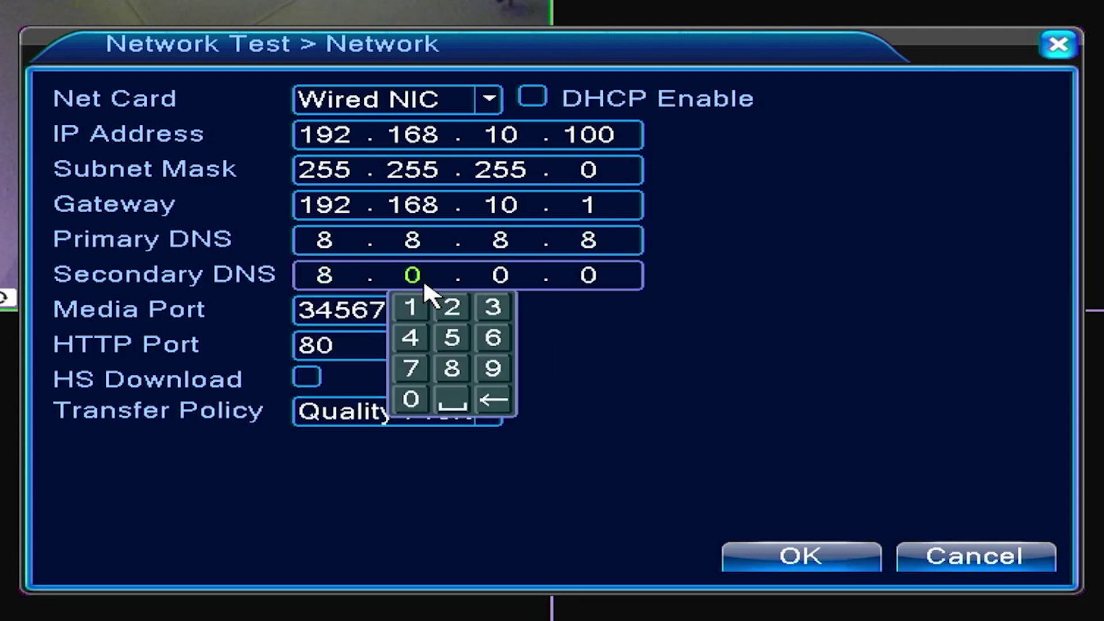
pyautogui.click(455, 378)
pyautogui.click(503, 274)
pyautogui.click(509, 340)
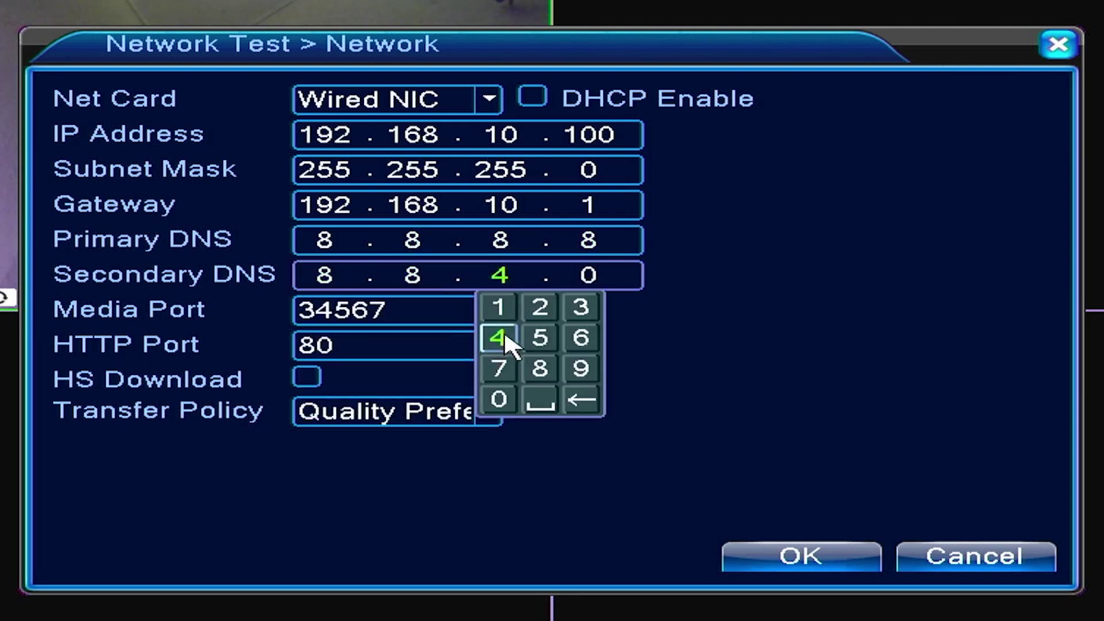
pyautogui.click(589, 275)
pyautogui.click(586, 338)
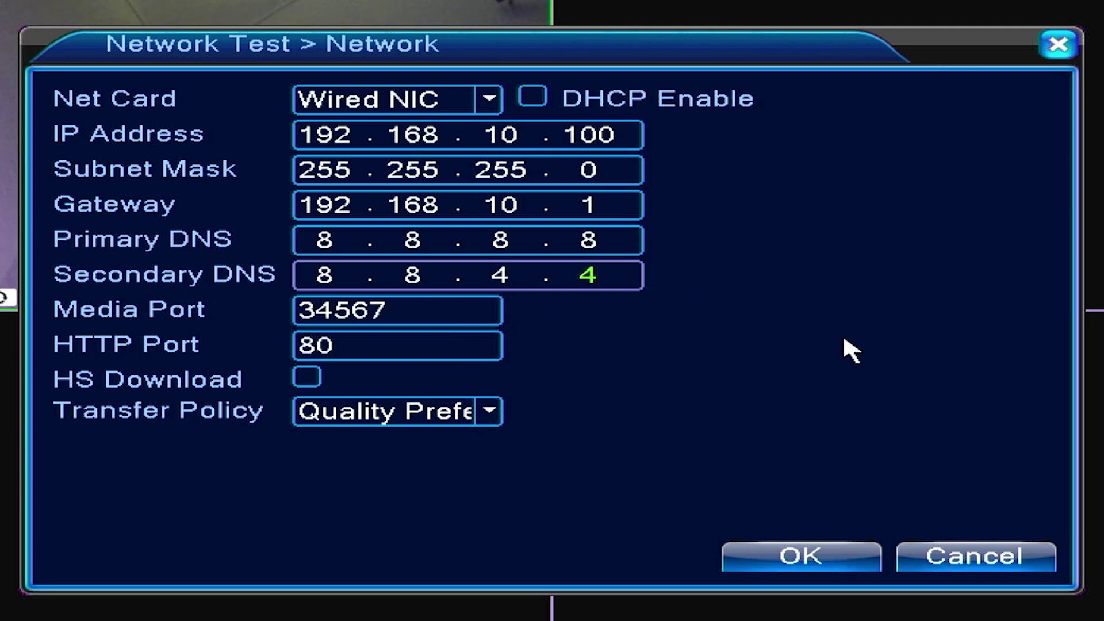
pyautogui.click(816, 549)
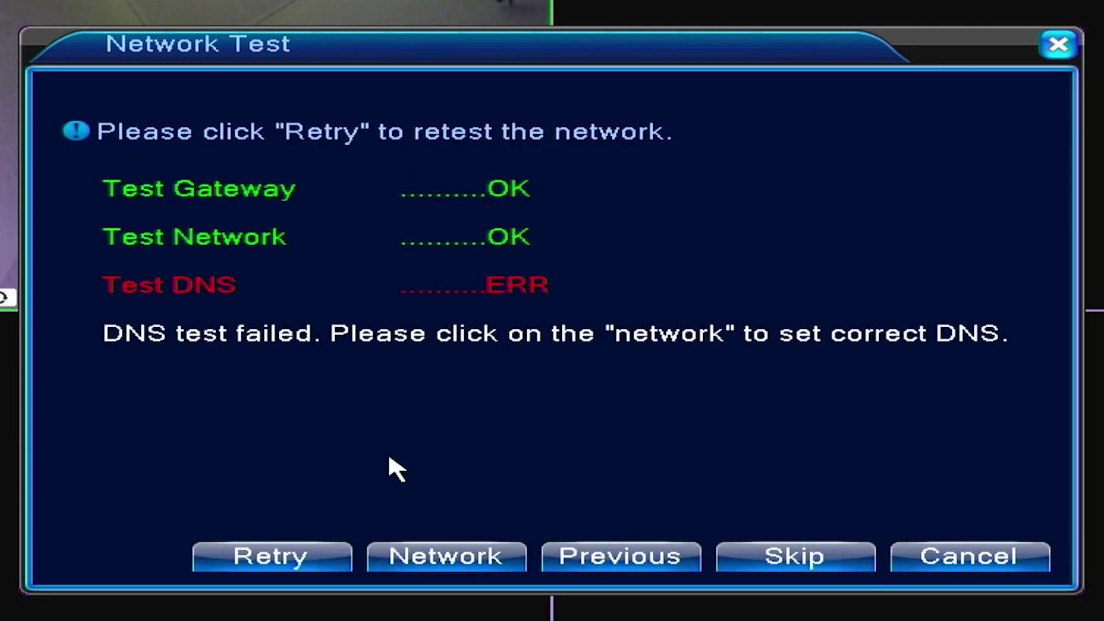
# Retry the network test so gateway, network and DNS all report OK.
pyautogui.click(261, 559)
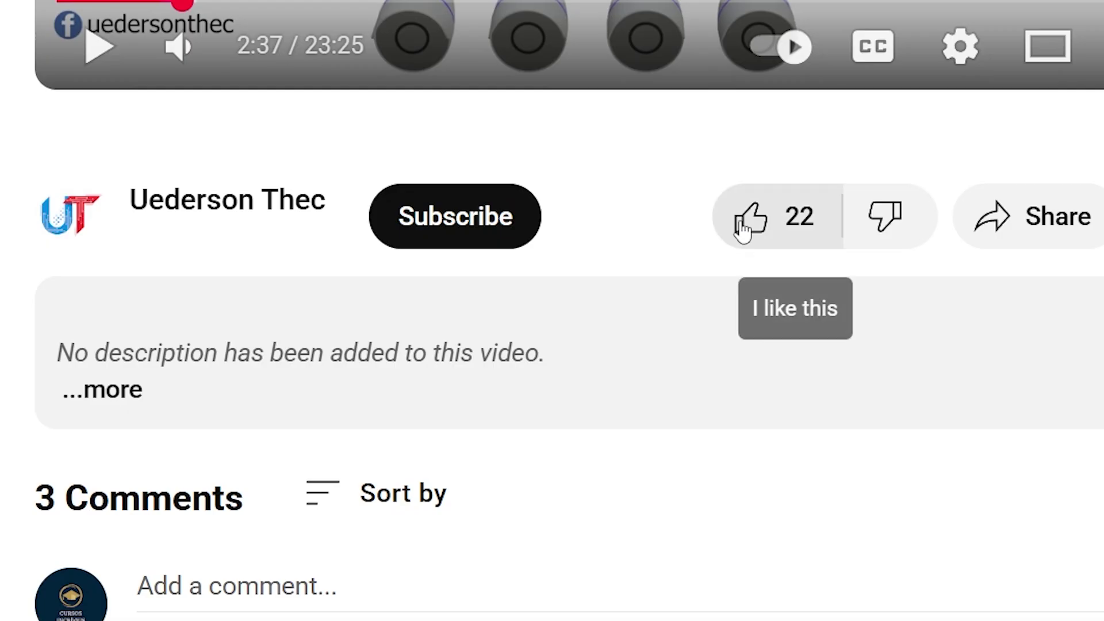
# Like the video, subscribe to Uederson Thec and enable All notifications.
pyautogui.click(742, 223)
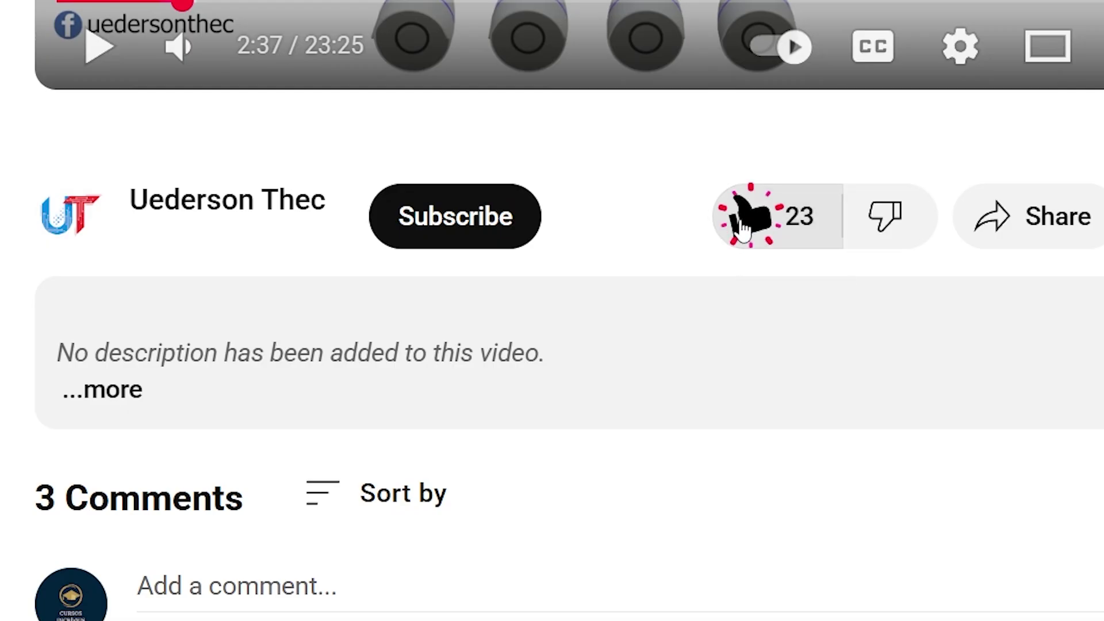
pyautogui.click(516, 229)
pyautogui.click(599, 221)
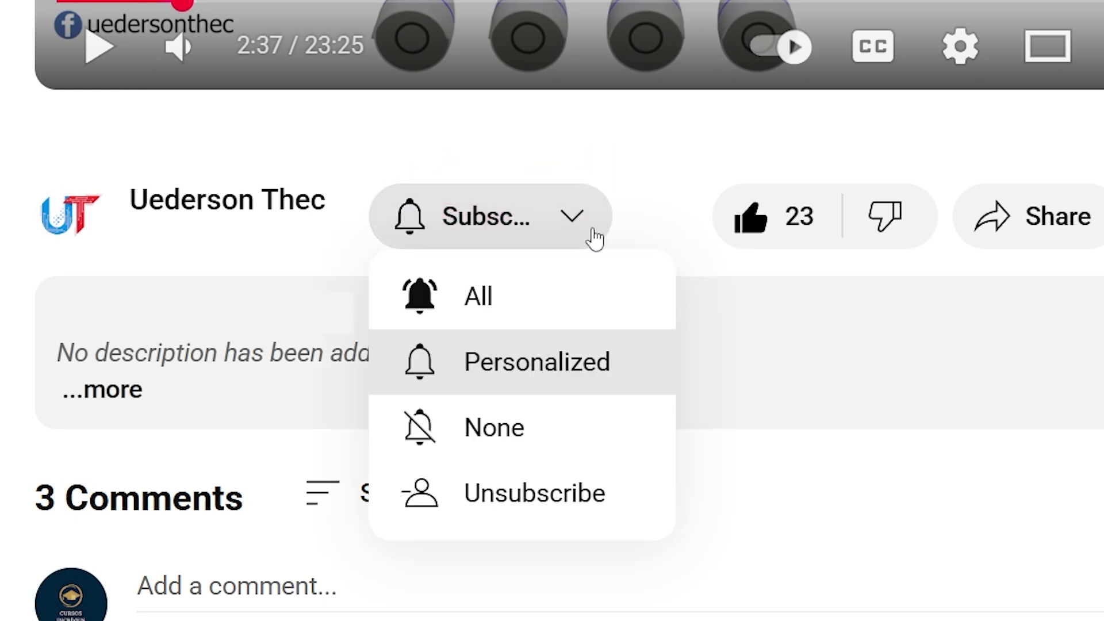
pyautogui.click(550, 299)
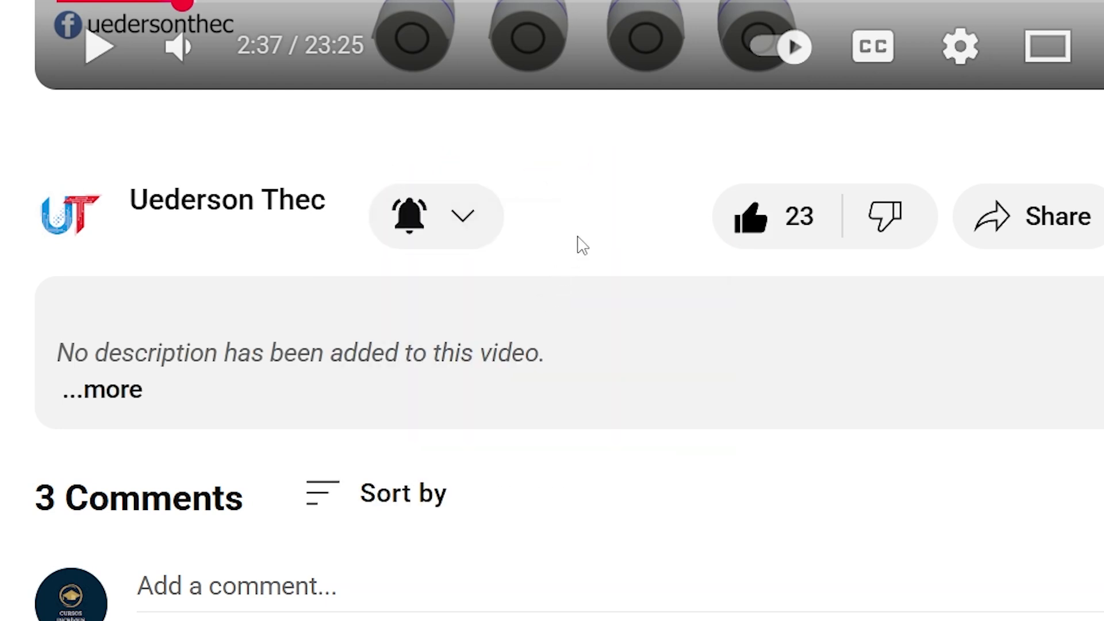